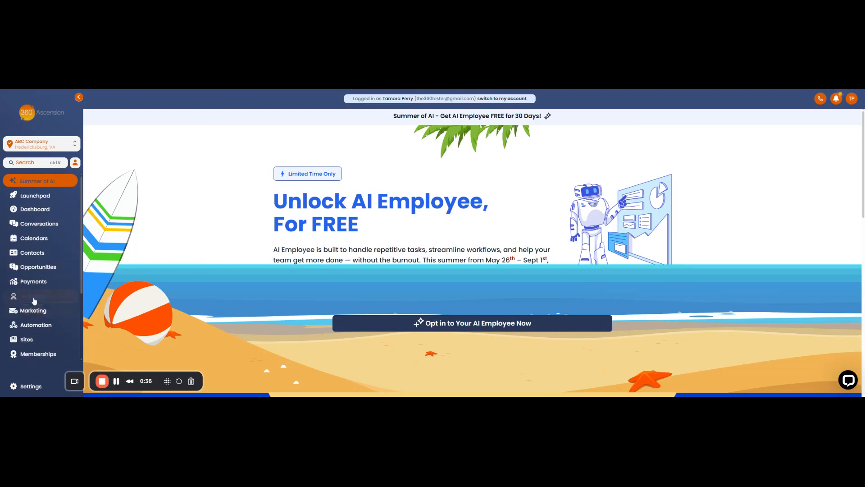
- Open the first bot in the list of Conversation AI agents
{"action": "left_click", "coordinate": [35, 296]}
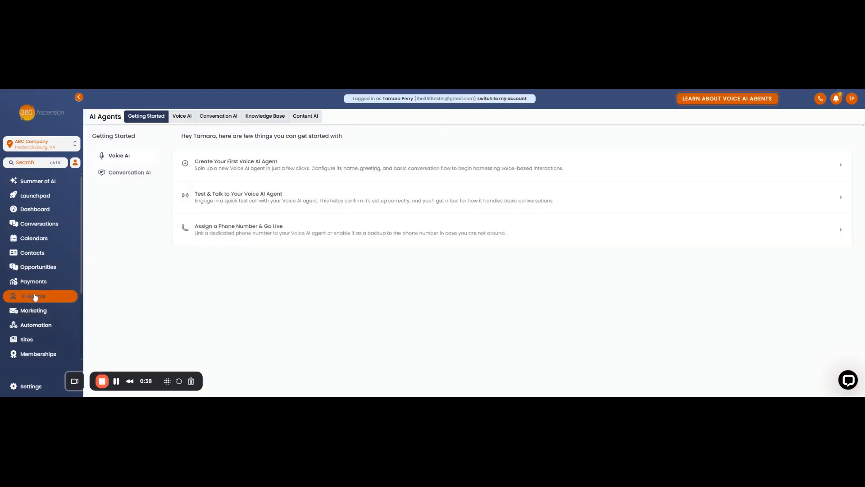
{"action": "left_click", "coordinate": [221, 119]}
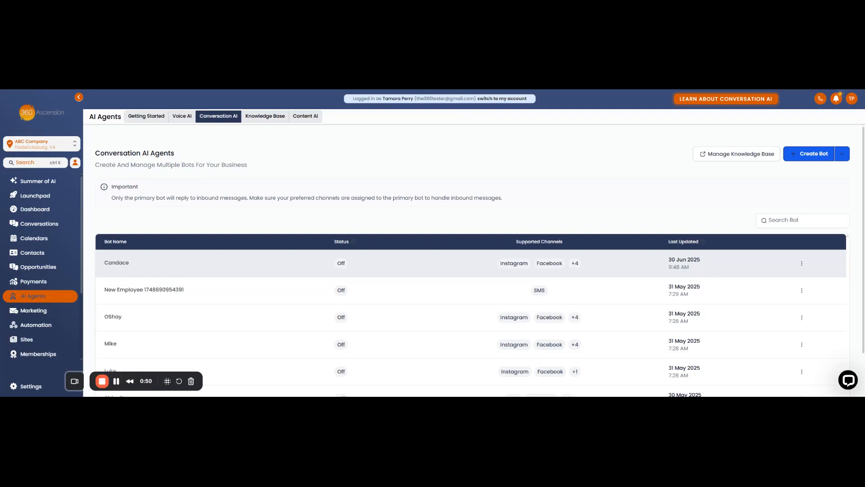
{"action": "left_click", "coordinate": [125, 268]}
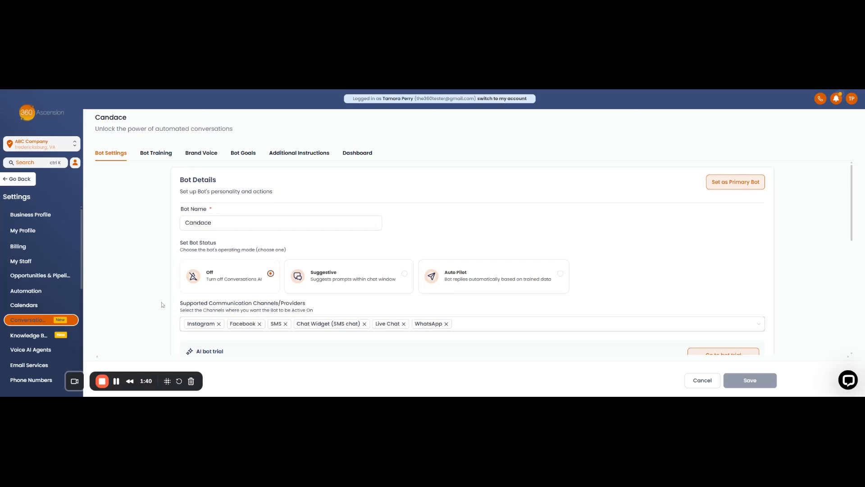
- Remove WhatsApp from the bot's supported communication channels
{"action": "scroll", "coordinate": [162, 304], "scroll_direction": "down", "scroll_amount": 2}
{"action": "scroll", "coordinate": [162, 304], "scroll_direction": "down", "scroll_amount": 1}
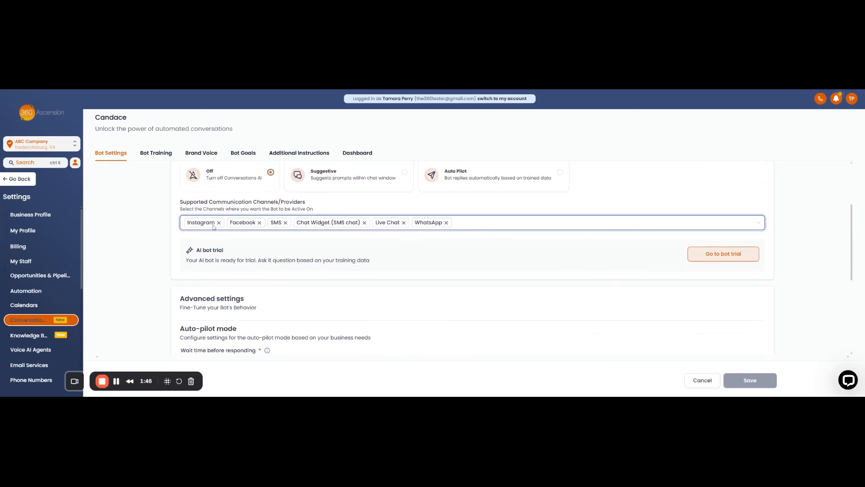
{"action": "left_click", "coordinate": [446, 222]}
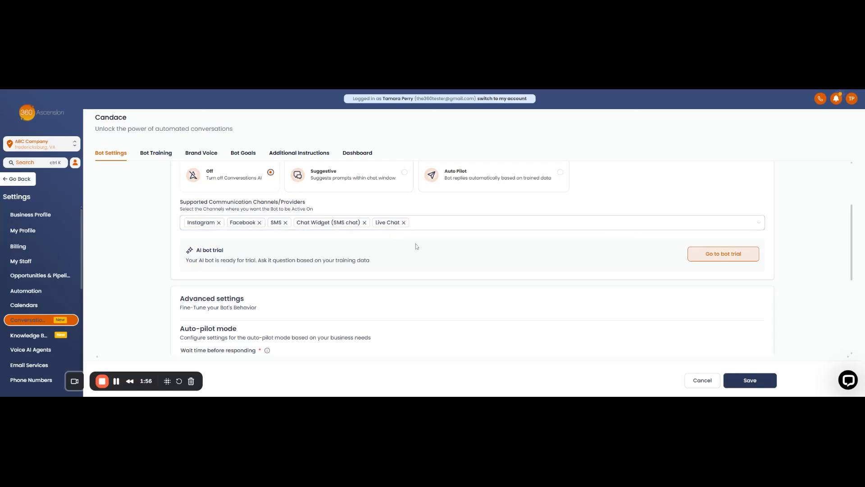
{"action": "left_click", "coordinate": [391, 224]}
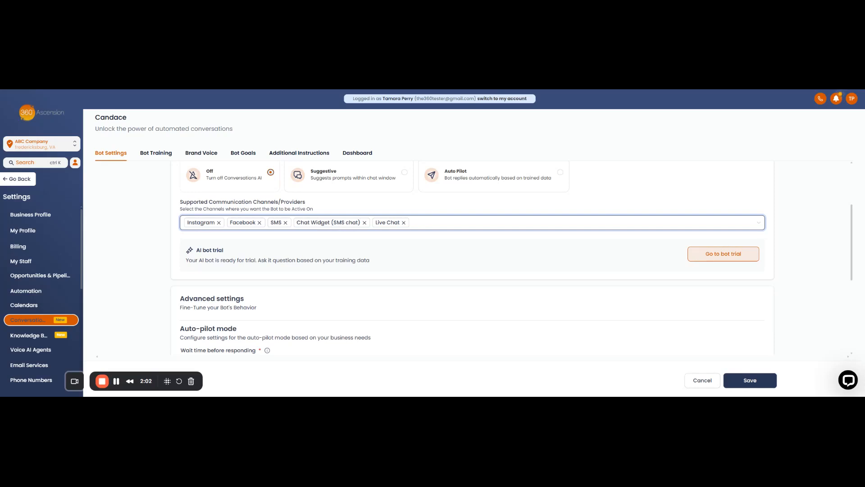
{"action": "left_click", "coordinate": [332, 250]}
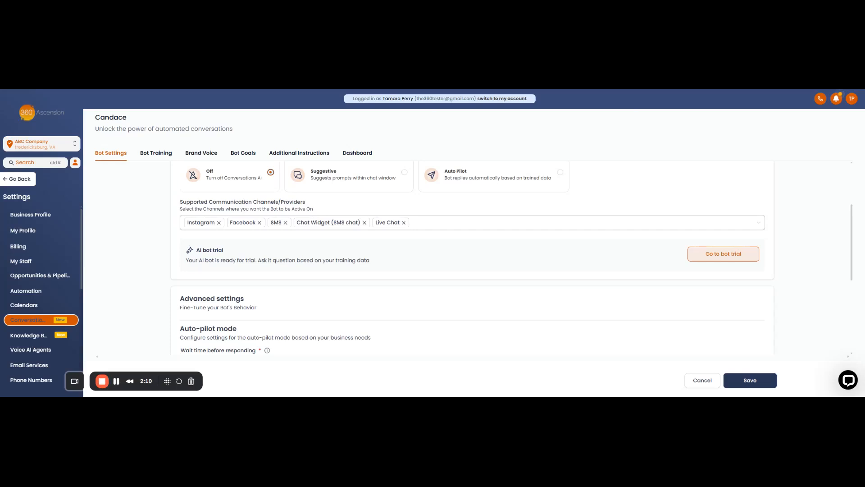
- Remove SMS from the bot's supported communication channels and add it back
{"action": "left_click", "coordinate": [285, 223]}
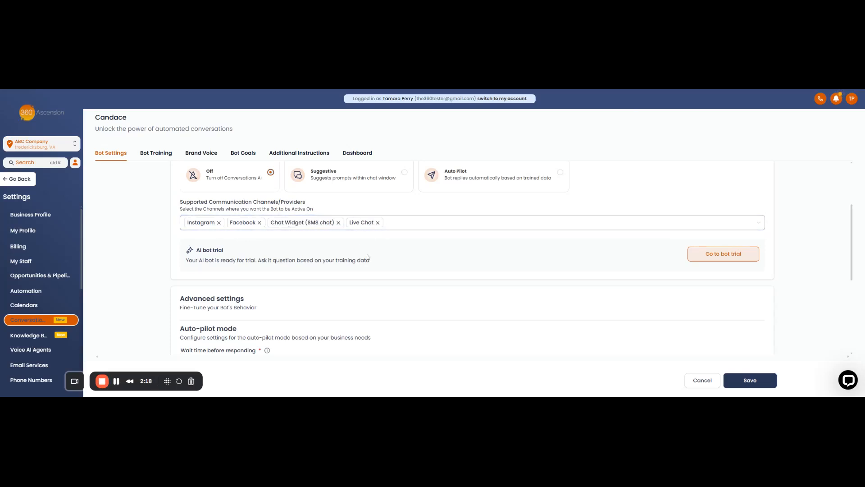
{"action": "left_click", "coordinate": [754, 225]}
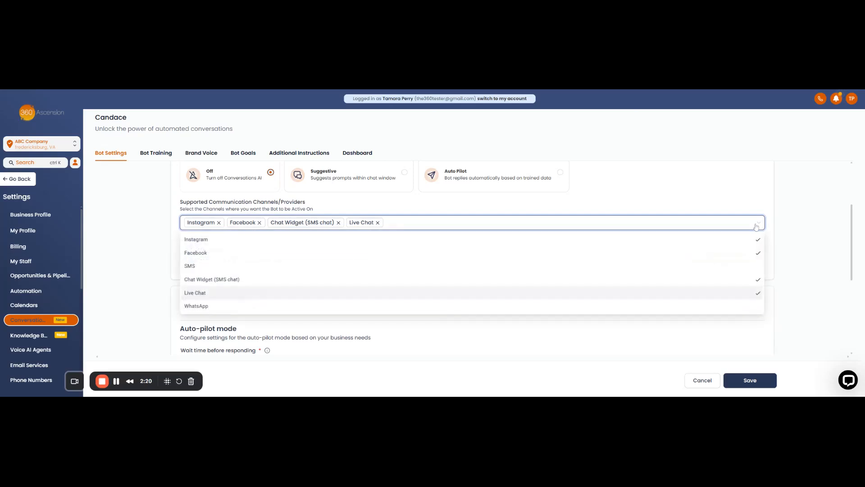
{"action": "left_click", "coordinate": [210, 270]}
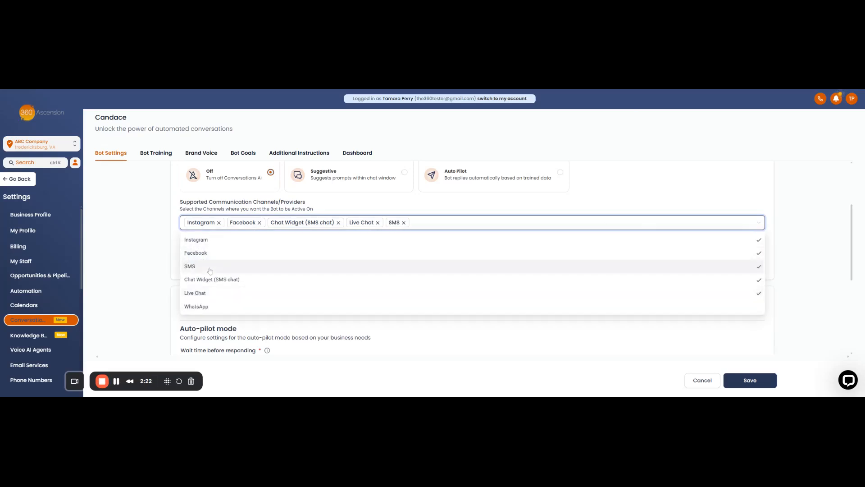
{"action": "left_click", "coordinate": [418, 207]}
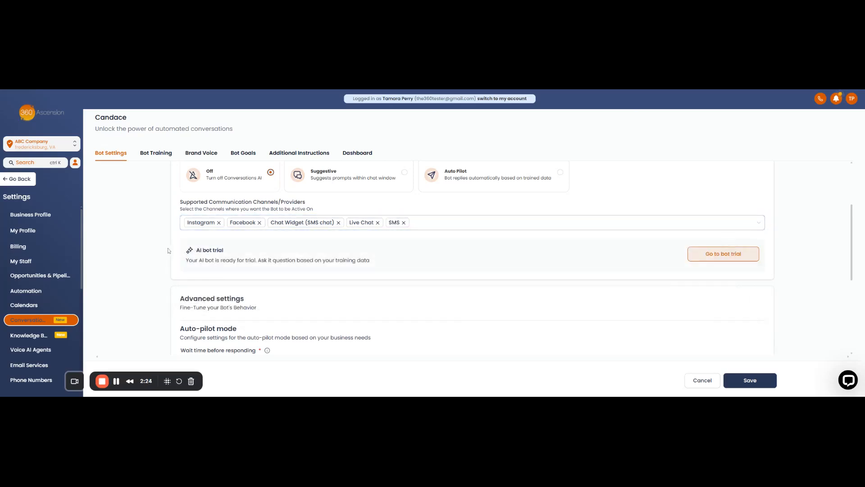
- Examine the bot's auto-pilot settings for wait time, maximum messages and sleep behaviour, as well as its pricing plan
{"action": "scroll", "coordinate": [168, 250], "scroll_direction": "down", "scroll_amount": 2}
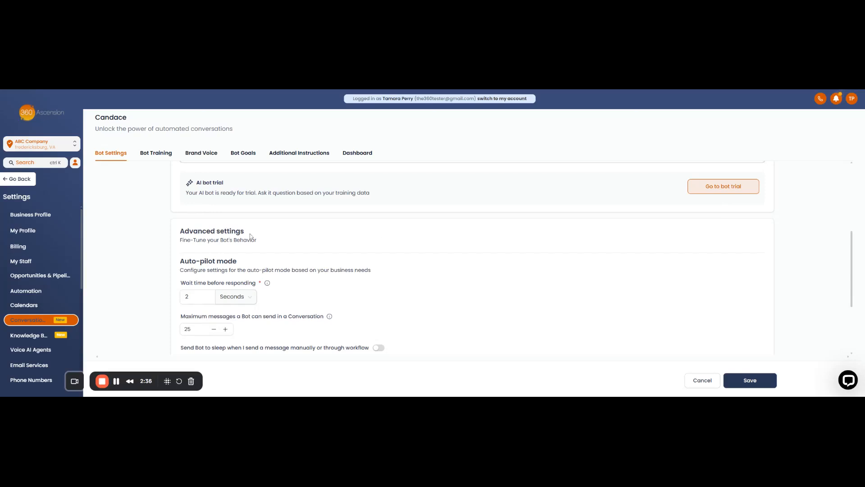
{"action": "scroll", "coordinate": [512, 255], "scroll_direction": "down", "scroll_amount": 3}
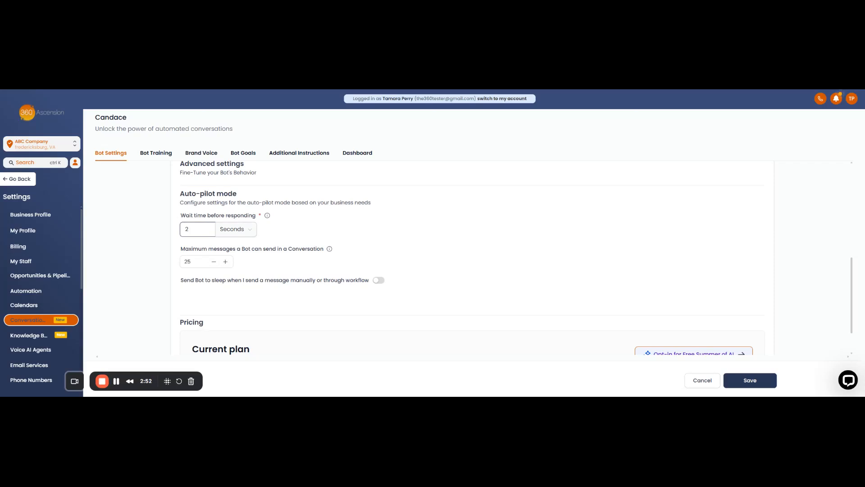
{"action": "scroll", "coordinate": [254, 294], "scroll_direction": "up", "scroll_amount": 2}
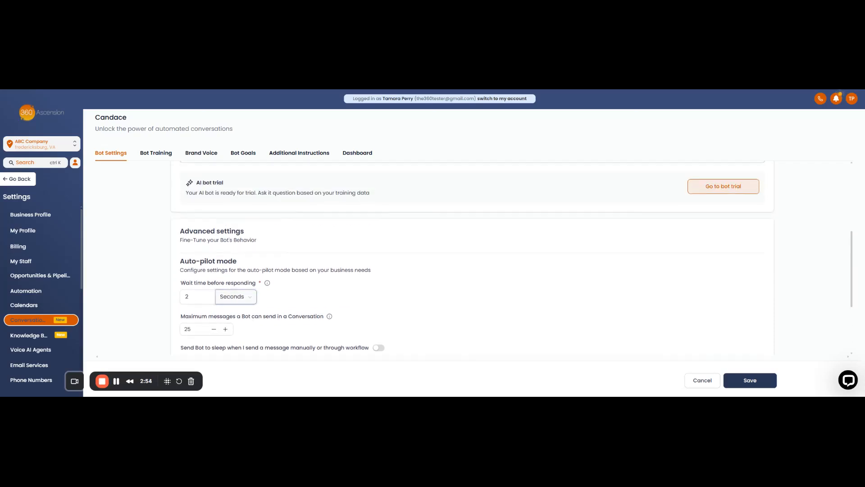
{"action": "scroll", "coordinate": [230, 254], "scroll_direction": "down", "scroll_amount": 1}
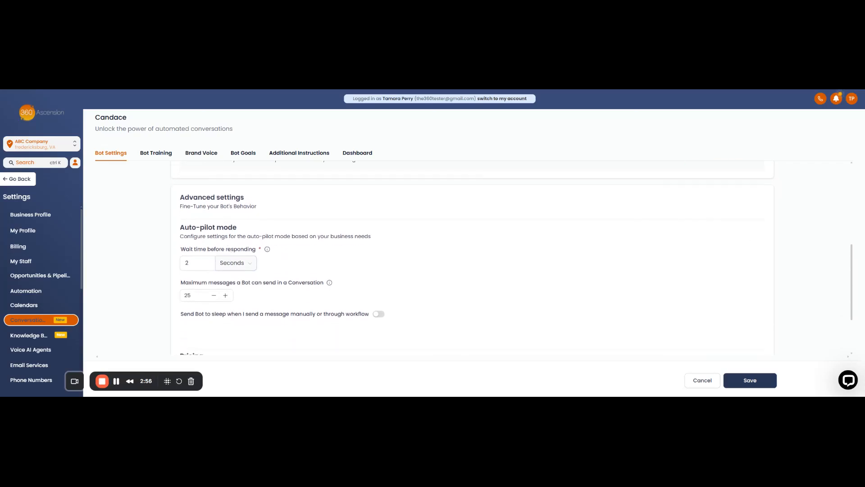
{"action": "scroll", "coordinate": [173, 243], "scroll_direction": "down", "scroll_amount": 1}
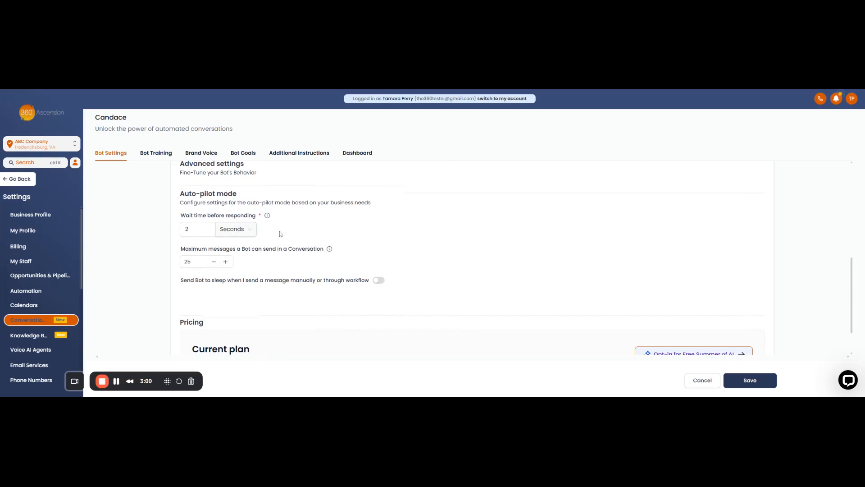
{"action": "left_click", "coordinate": [194, 221]}
{"action": "left_click", "coordinate": [235, 229]}
{"action": "left_click", "coordinate": [242, 259]}
{"action": "scroll", "coordinate": [302, 281], "scroll_direction": "down", "scroll_amount": 1}
{"action": "scroll", "coordinate": [302, 282], "scroll_direction": "down", "scroll_amount": 1}
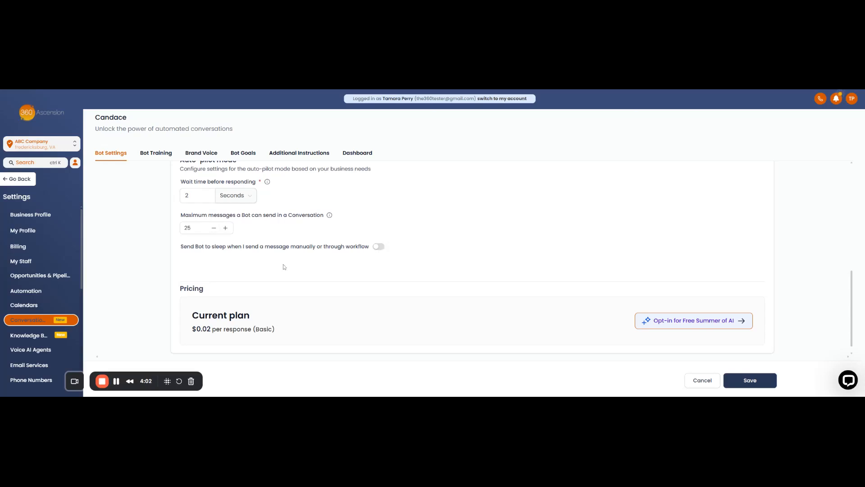
{"action": "scroll", "coordinate": [284, 267], "scroll_direction": "down", "scroll_amount": 1}
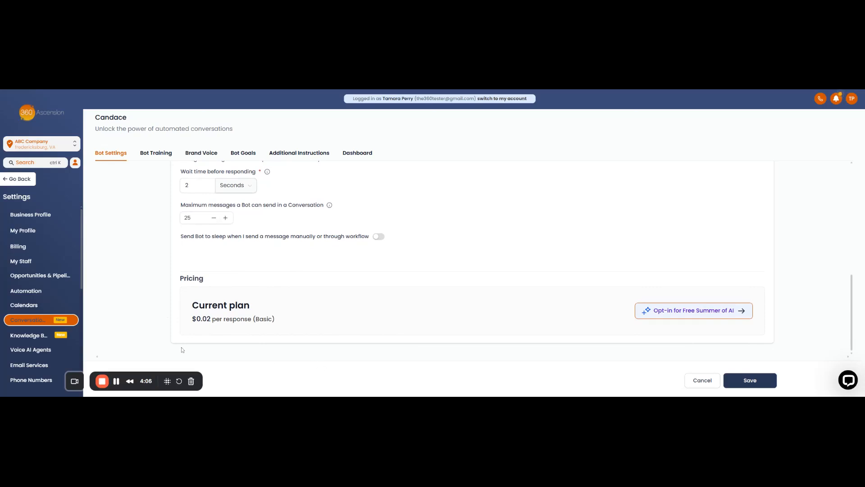
{"action": "scroll", "coordinate": [144, 324], "scroll_direction": "up", "scroll_amount": 2}
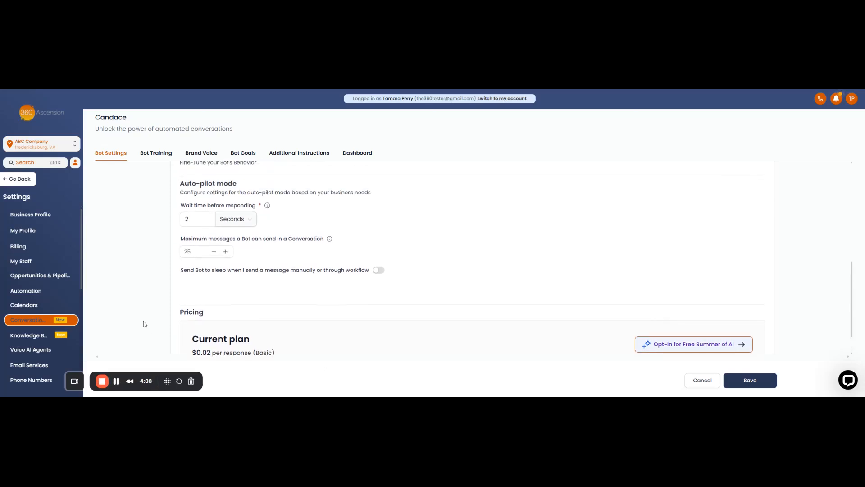
{"action": "scroll", "coordinate": [144, 323], "scroll_direction": "up", "scroll_amount": 4}
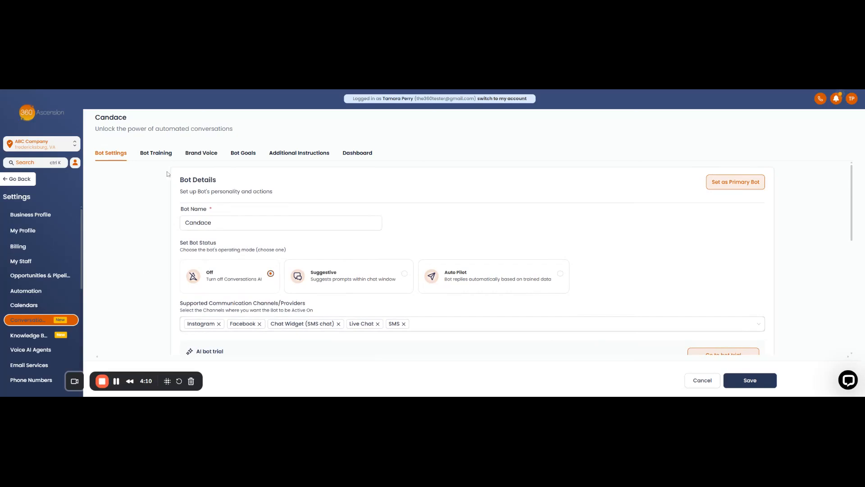
- Save the changed bot settings when leaving for the bot training settings
{"action": "left_click", "coordinate": [162, 153]}
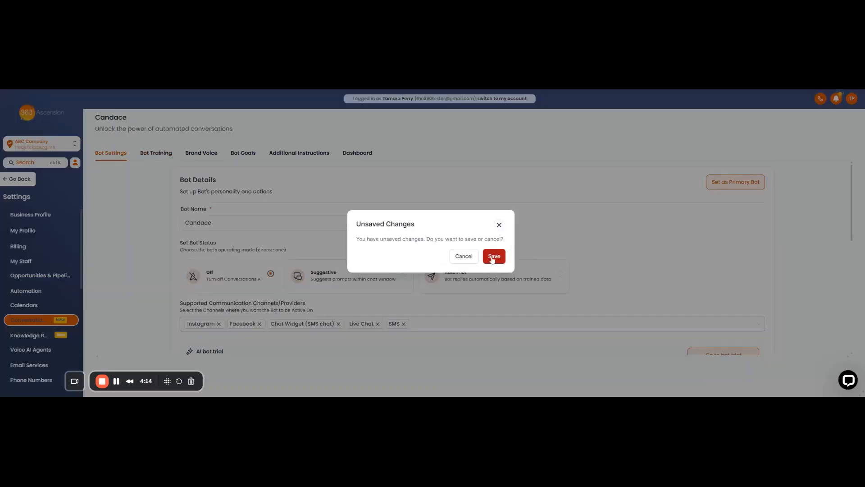
{"action": "left_click", "coordinate": [493, 257]}
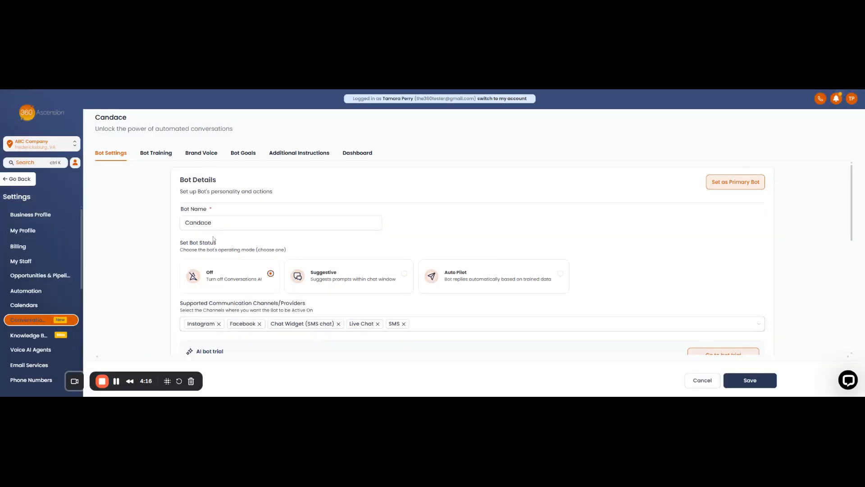
- View the knowledge bases that can be selected in the bot's training settings
{"action": "left_click", "coordinate": [158, 154]}
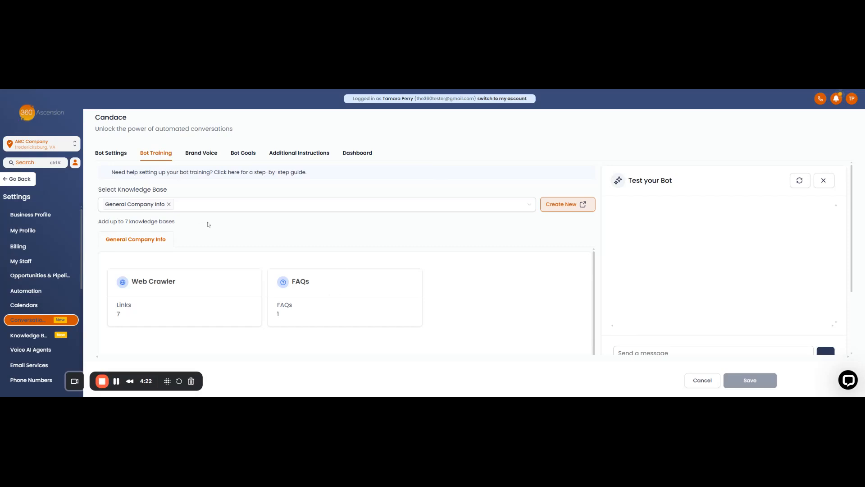
{"action": "left_click", "coordinate": [435, 206]}
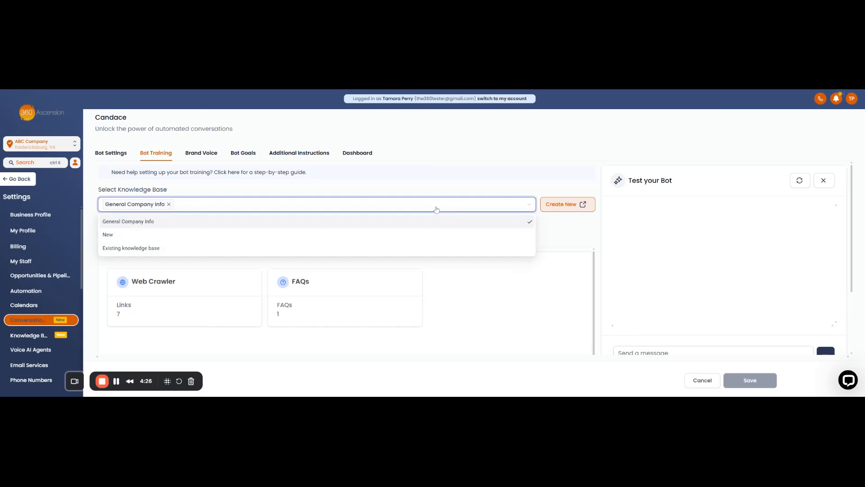
{"action": "left_click", "coordinate": [406, 190]}
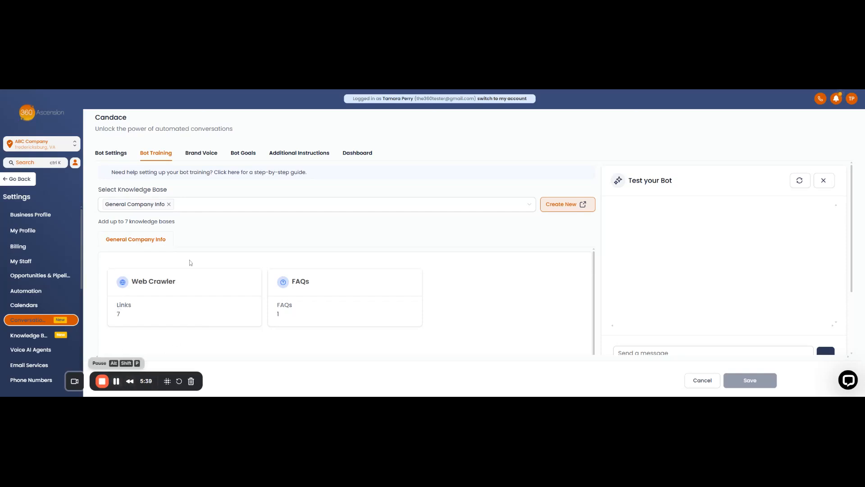
- Examine the basic and additional information fields of a new brand voice form, and close it without saving
{"action": "left_click", "coordinate": [210, 156]}
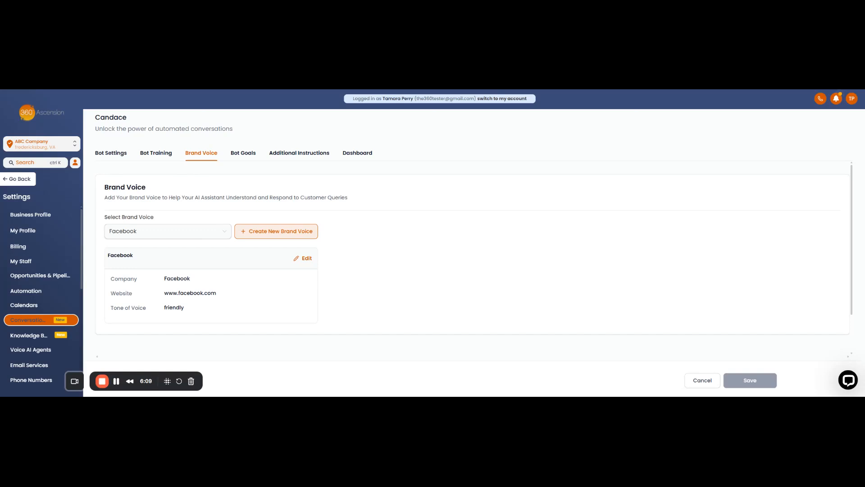
{"action": "left_click", "coordinate": [261, 235]}
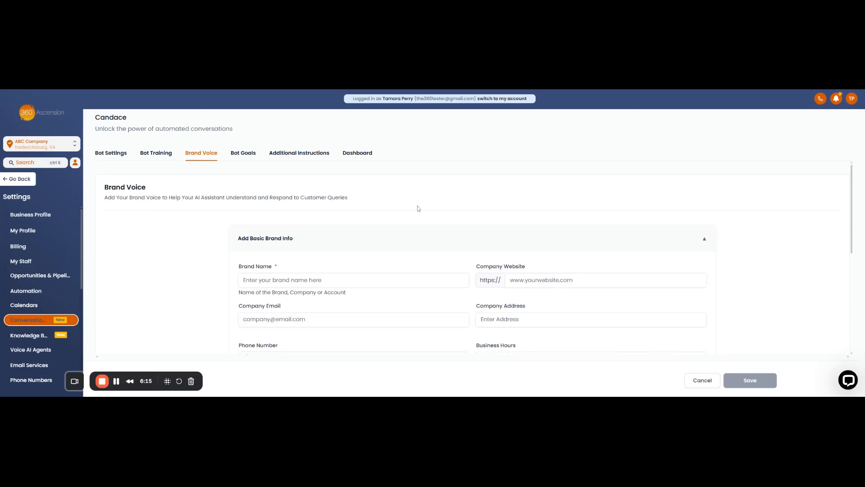
{"action": "scroll", "coordinate": [293, 288], "scroll_direction": "down", "scroll_amount": 10}
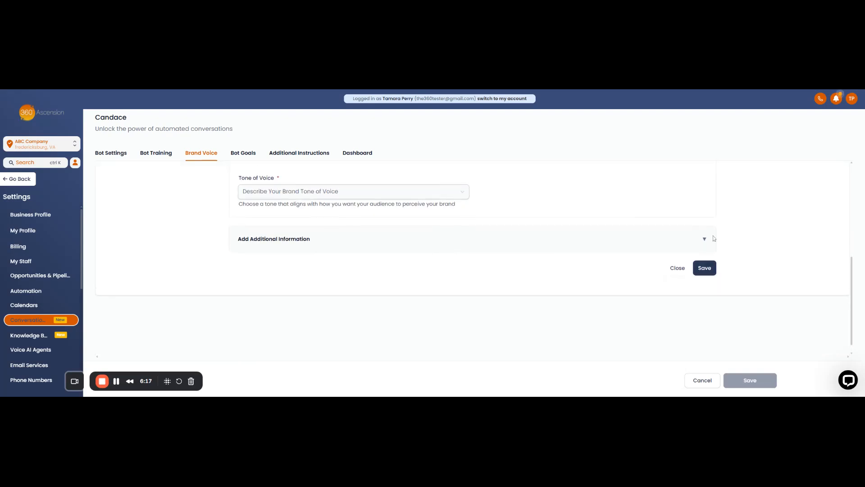
{"action": "left_click", "coordinate": [705, 265]}
{"action": "scroll", "coordinate": [354, 288], "scroll_direction": "down", "scroll_amount": 3}
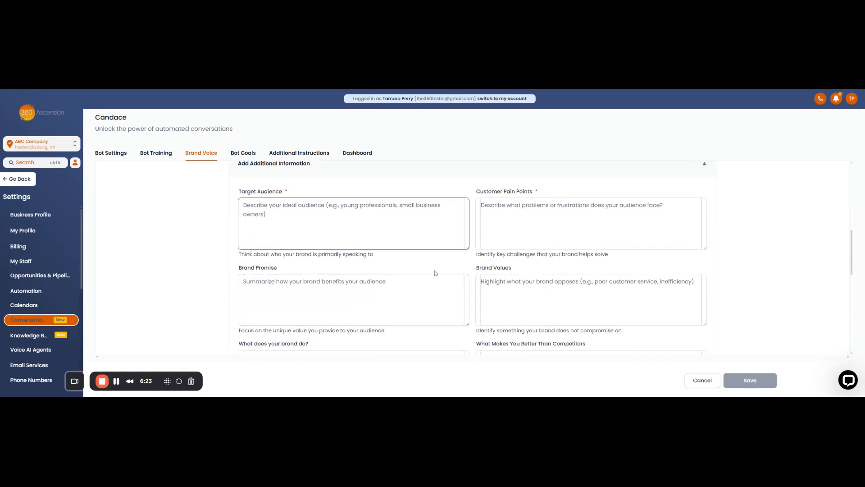
{"action": "scroll", "coordinate": [430, 260], "scroll_direction": "down", "scroll_amount": 2}
{"action": "scroll", "coordinate": [354, 316], "scroll_direction": "down", "scroll_amount": 1}
{"action": "scroll", "coordinate": [354, 333], "scroll_direction": "down", "scroll_amount": 1}
{"action": "scroll", "coordinate": [354, 333], "scroll_direction": "down", "scroll_amount": 3}
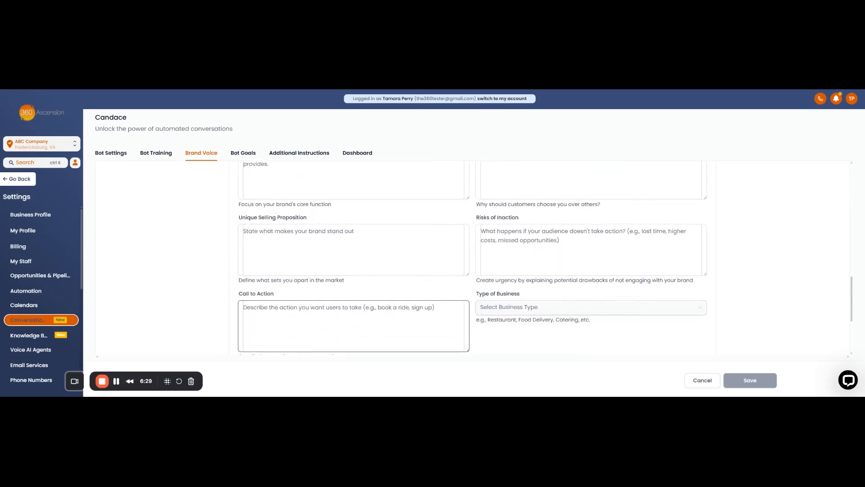
{"action": "scroll", "coordinate": [574, 338], "scroll_direction": "down", "scroll_amount": 5}
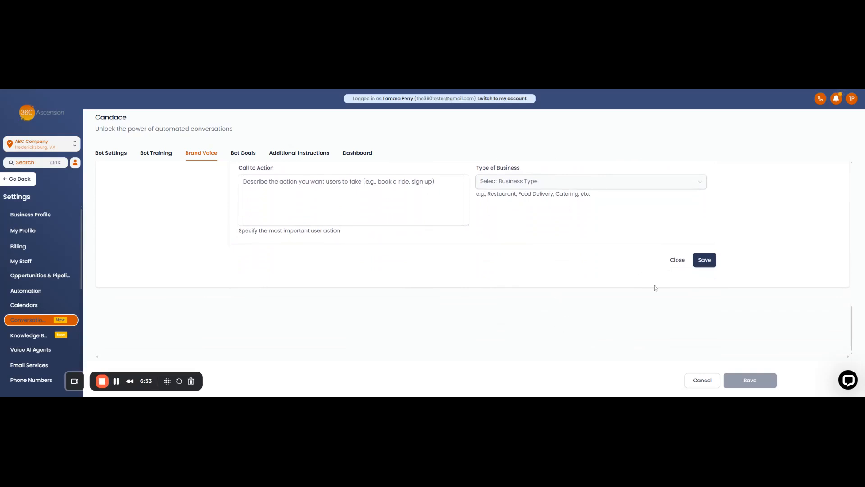
{"action": "scroll", "coordinate": [656, 282], "scroll_direction": "up", "scroll_amount": 3}
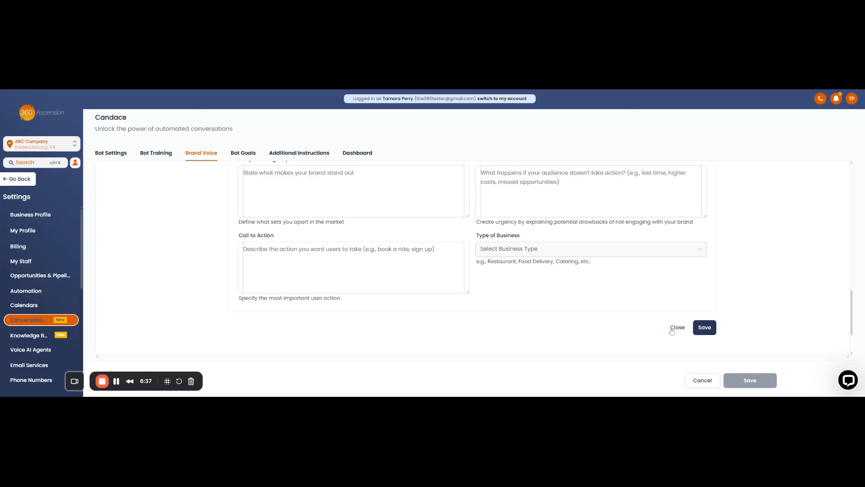
{"action": "left_click", "coordinate": [676, 328]}
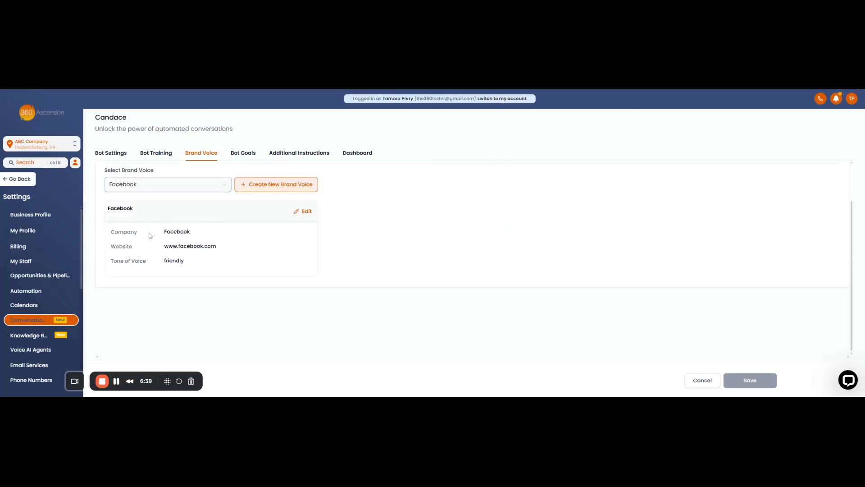
- Review the bot goals, including the contact details to collect and the custom questions
{"action": "left_click", "coordinate": [247, 154]}
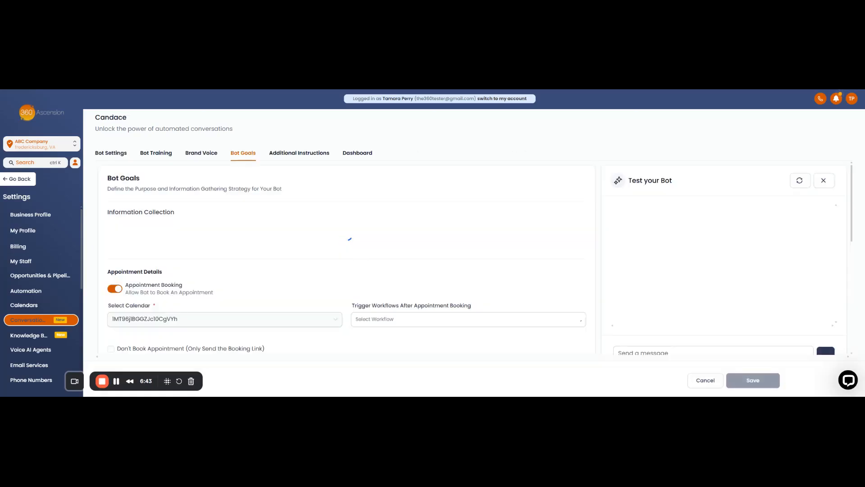
{"action": "scroll", "coordinate": [138, 209], "scroll_direction": "down", "scroll_amount": 1}
{"action": "scroll", "coordinate": [138, 208], "scroll_direction": "up", "scroll_amount": 1}
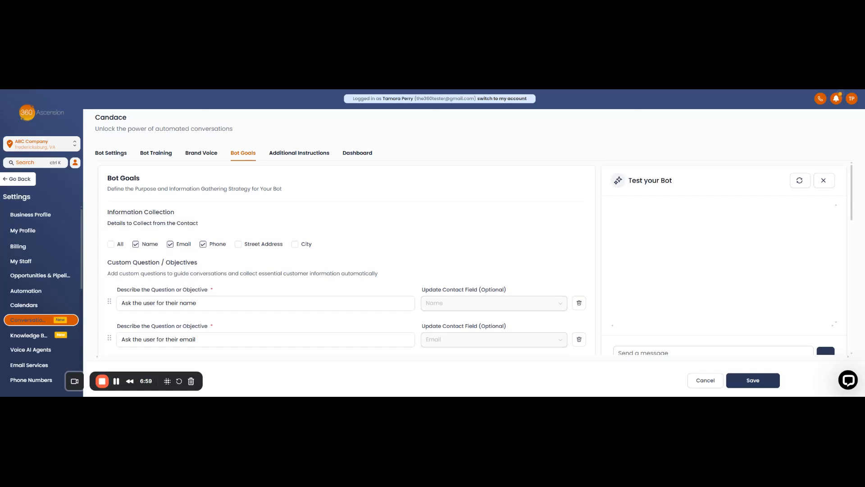
- Examine the contact field linked to each custom question and the Skip if Already Filled option in the bot goals
{"action": "scroll", "coordinate": [266, 236], "scroll_direction": "down", "scroll_amount": 2}
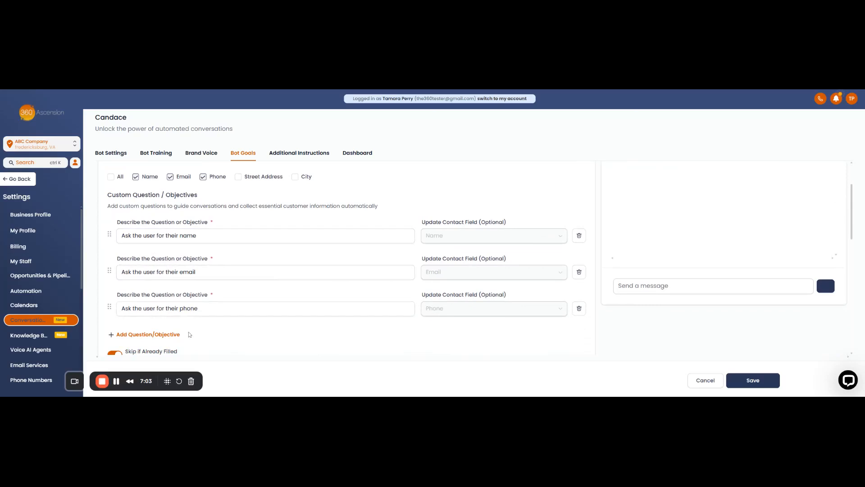
{"action": "scroll", "coordinate": [208, 329], "scroll_direction": "down", "scroll_amount": 1}
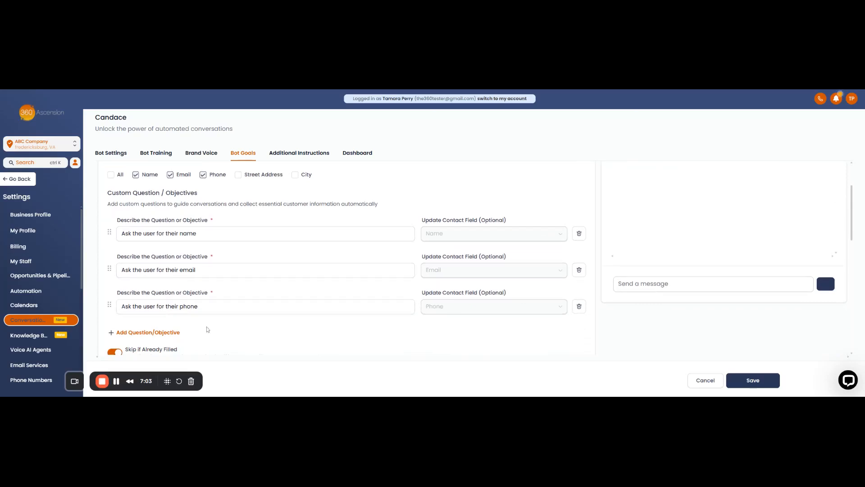
{"action": "scroll", "coordinate": [208, 330], "scroll_direction": "down", "scroll_amount": 2}
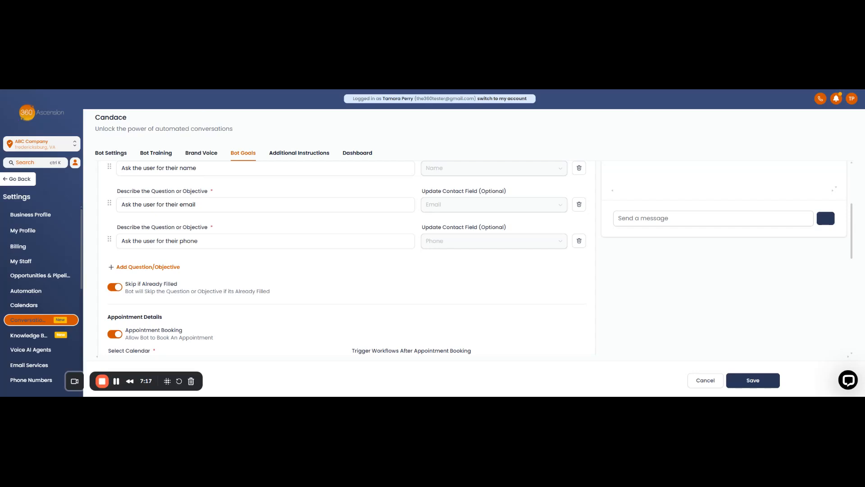
{"action": "scroll", "coordinate": [206, 327], "scroll_direction": "up", "scroll_amount": 3}
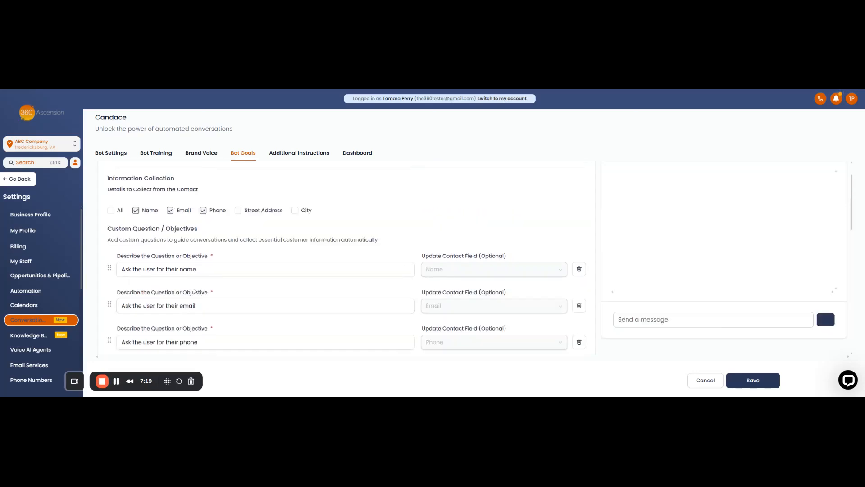
{"action": "scroll", "coordinate": [194, 292], "scroll_direction": "down", "scroll_amount": 1}
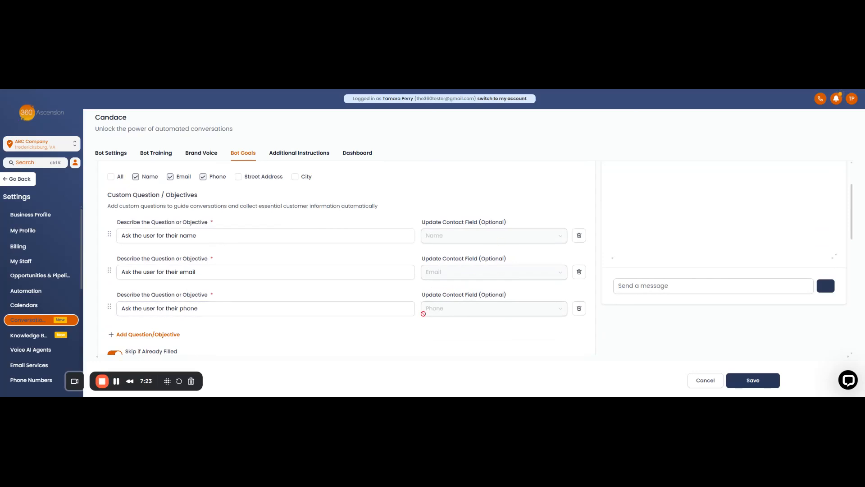
- Review the appointment booking settings, including the selectable calendars, the workflows to trigger after booking, and the cancel and reschedule options
{"action": "scroll", "coordinate": [265, 316], "scroll_direction": "down", "scroll_amount": 4}
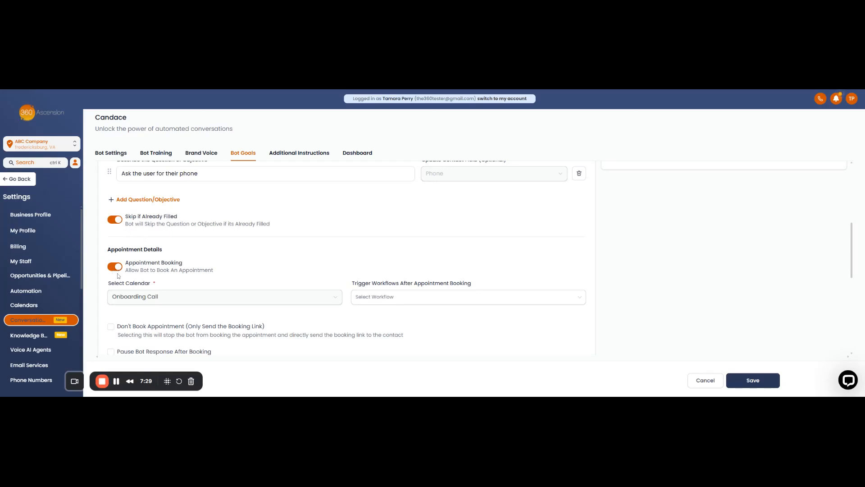
{"action": "scroll", "coordinate": [146, 288], "scroll_direction": "down", "scroll_amount": 2}
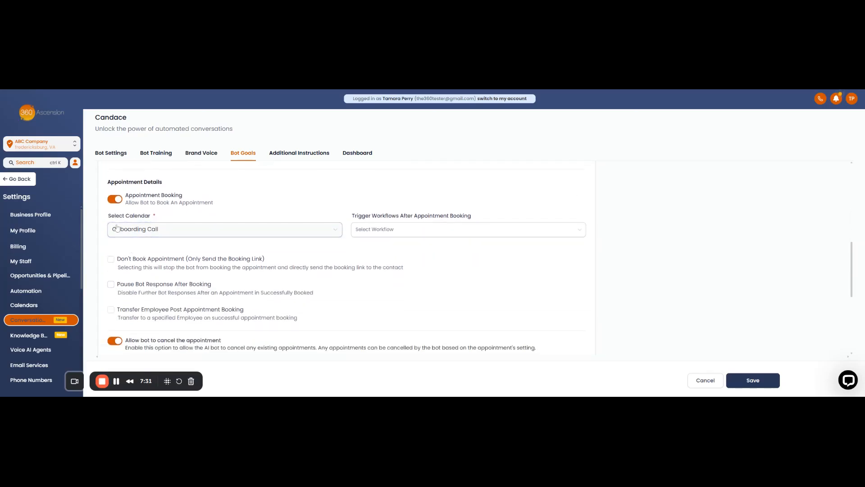
{"action": "left_click", "coordinate": [275, 231]}
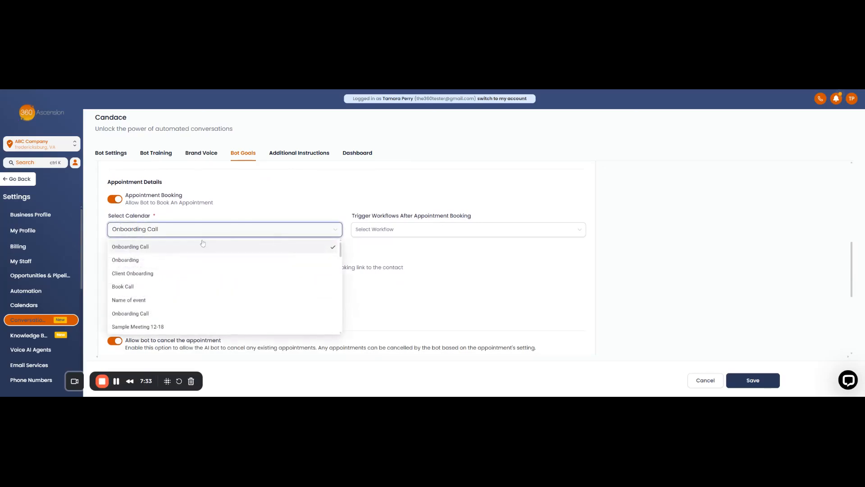
{"action": "left_click", "coordinate": [286, 212]}
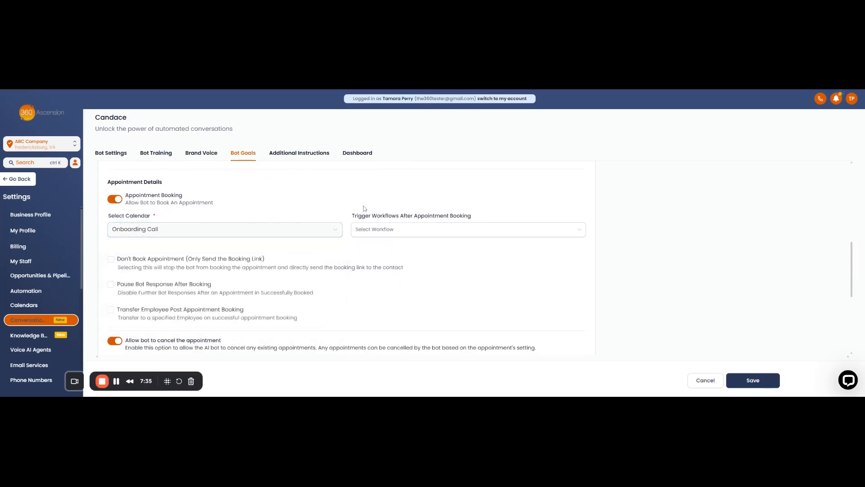
{"action": "left_click", "coordinate": [386, 232]}
{"action": "left_click", "coordinate": [382, 209]}
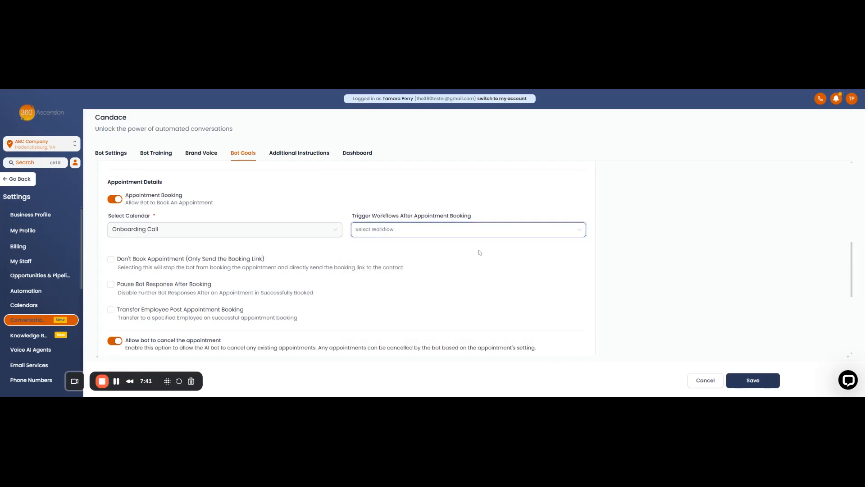
{"action": "scroll", "coordinate": [201, 318], "scroll_direction": "down", "scroll_amount": 2}
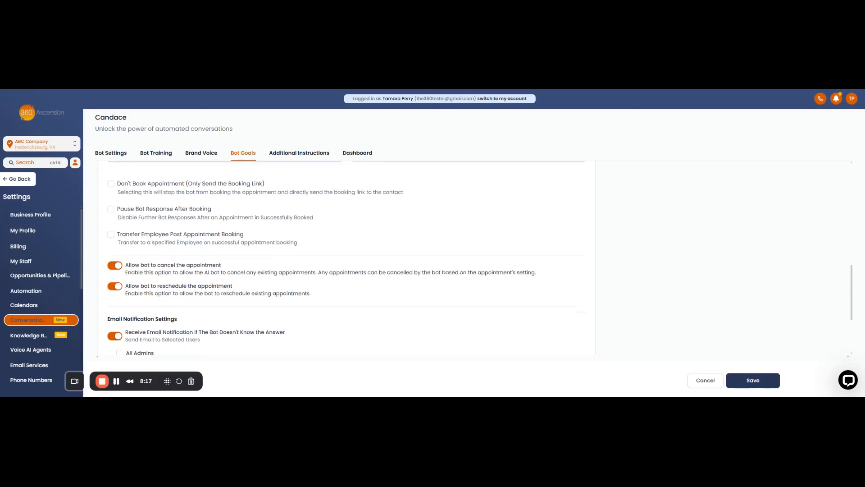
- Examine the email notification recipients for unanswered questions, checking the custom email option and the specific users list without changing either
{"action": "scroll", "coordinate": [149, 248], "scroll_direction": "down", "scroll_amount": 2}
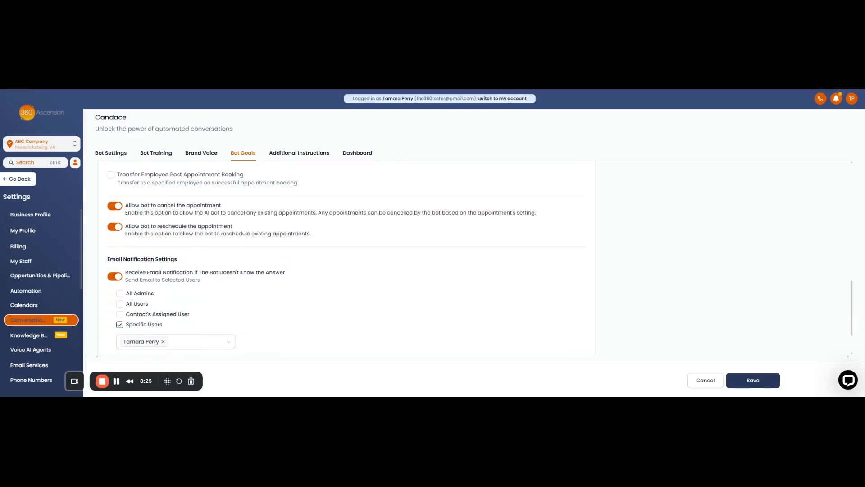
{"action": "scroll", "coordinate": [346, 257], "scroll_direction": "down", "scroll_amount": 2}
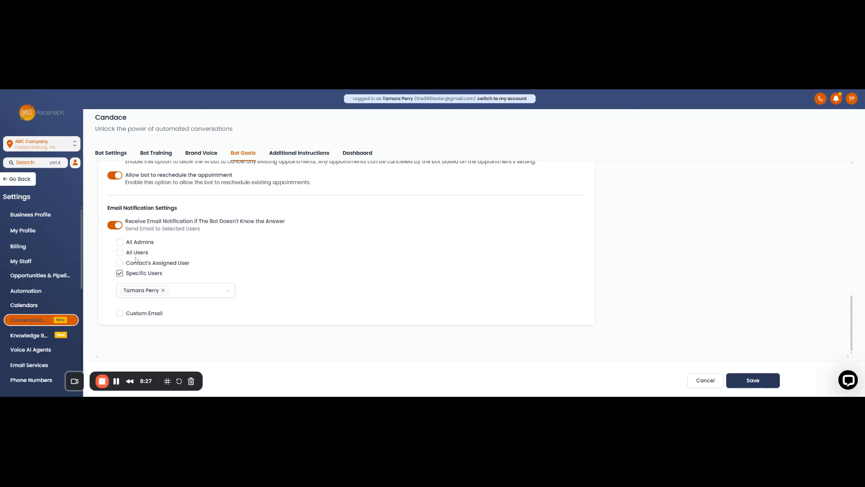
{"action": "left_click", "coordinate": [119, 313]}
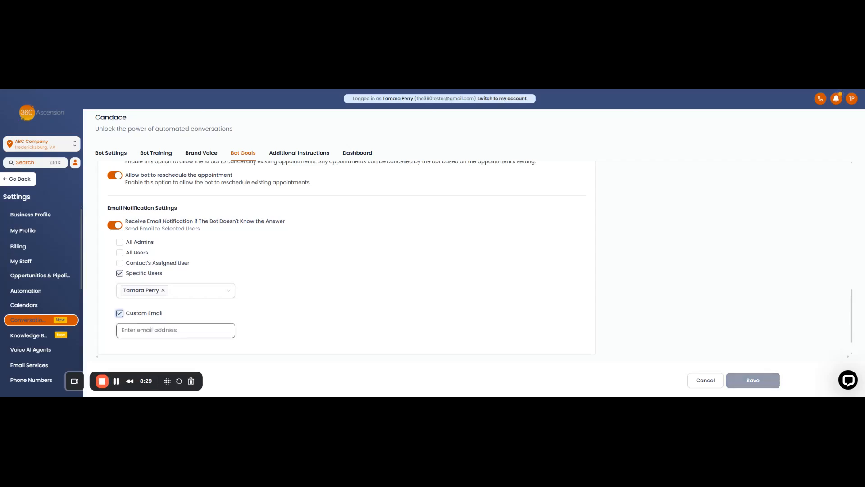
{"action": "left_click", "coordinate": [119, 313]}
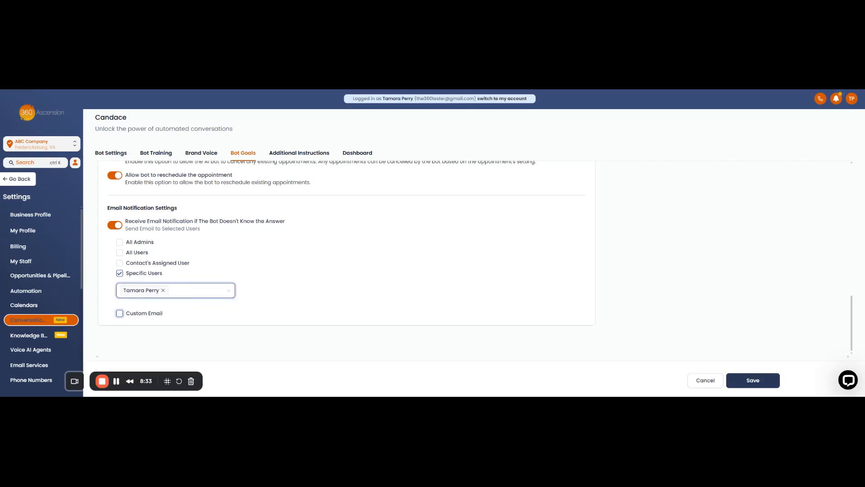
{"action": "left_click", "coordinate": [205, 293]}
{"action": "left_click", "coordinate": [110, 263]}
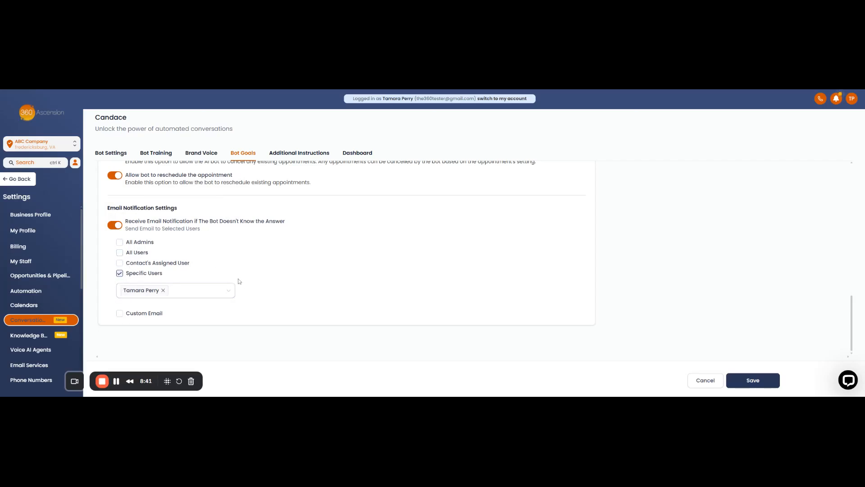
- Review the bot's additional instructions, covering the initial message, conversation intent and guidelines, and revisit the training and brand voice settings
{"action": "scroll", "coordinate": [241, 288], "scroll_direction": "up", "scroll_amount": 8}
{"action": "left_click", "coordinate": [299, 153]}
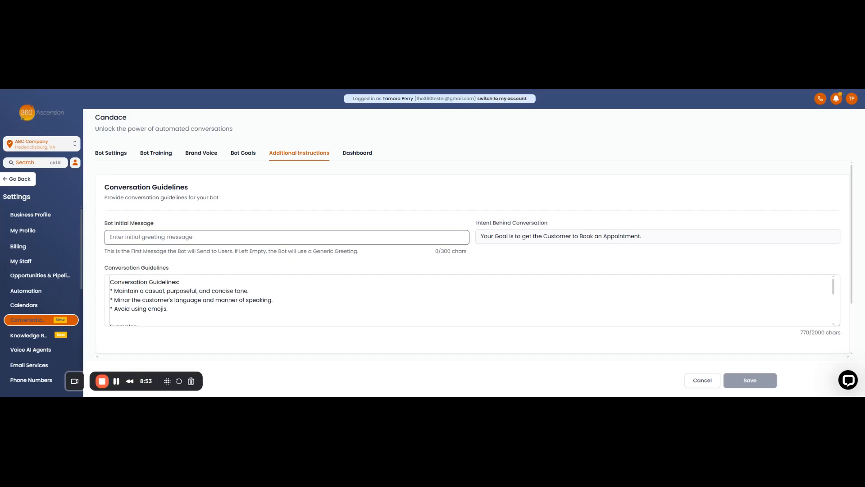
{"action": "scroll", "coordinate": [472, 252], "scroll_direction": "down", "scroll_amount": 2}
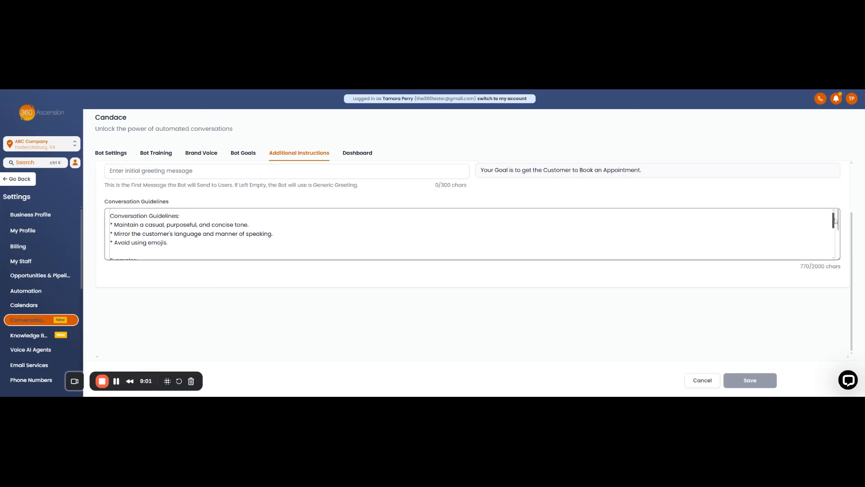
{"action": "mouse_move", "coordinate": [835, 221]}
{"action": "left_mouse_down"}
{"action": "mouse_move", "coordinate": [836, 252]}
{"action": "mouse_move", "coordinate": [835, 214]}
{"action": "left_mouse_up"}
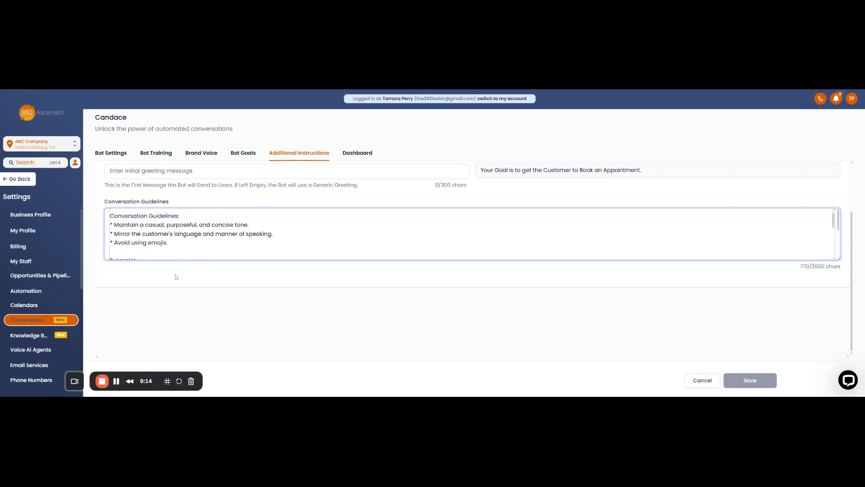
{"action": "scroll", "coordinate": [176, 277], "scroll_direction": "up", "scroll_amount": 2}
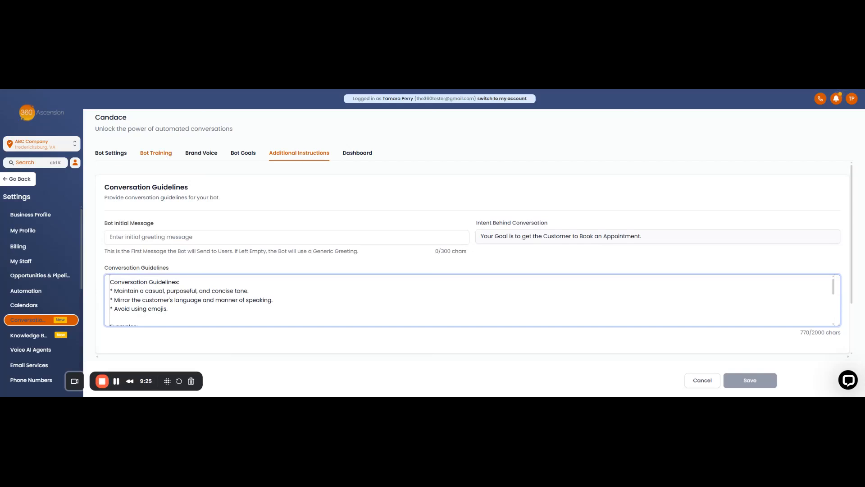
{"action": "left_click", "coordinate": [154, 154]}
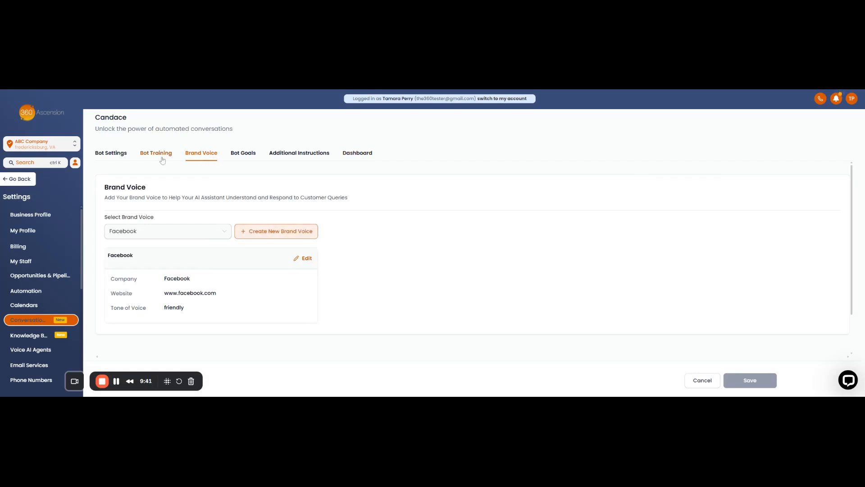
- Open the bot's dashboard and view the channel filter choices, keeping All Channels selected
{"action": "left_click", "coordinate": [355, 153]}
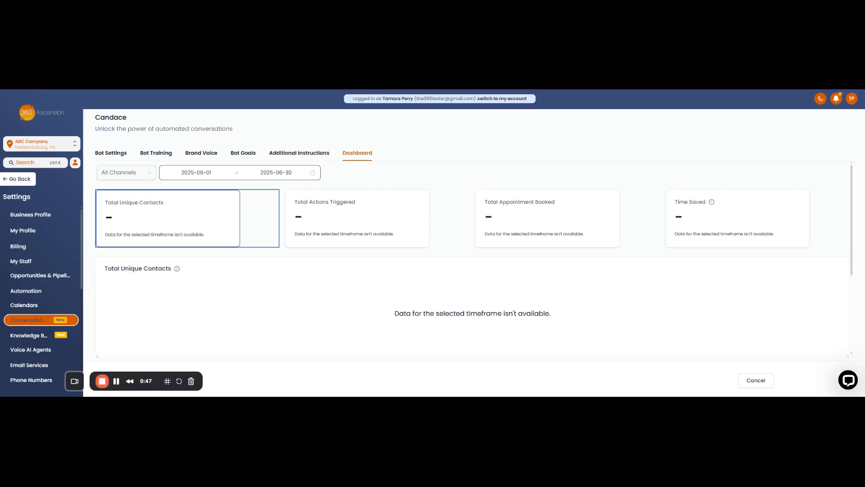
{"action": "left_click", "coordinate": [123, 176]}
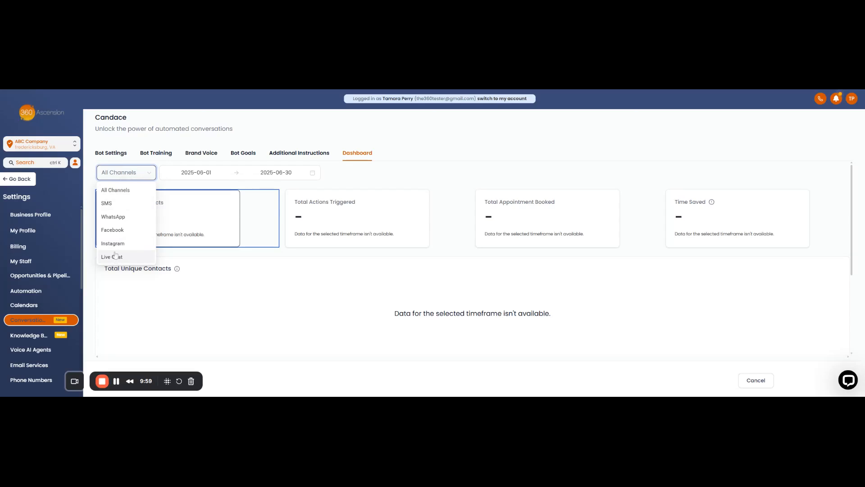
{"action": "left_click", "coordinate": [119, 192]}
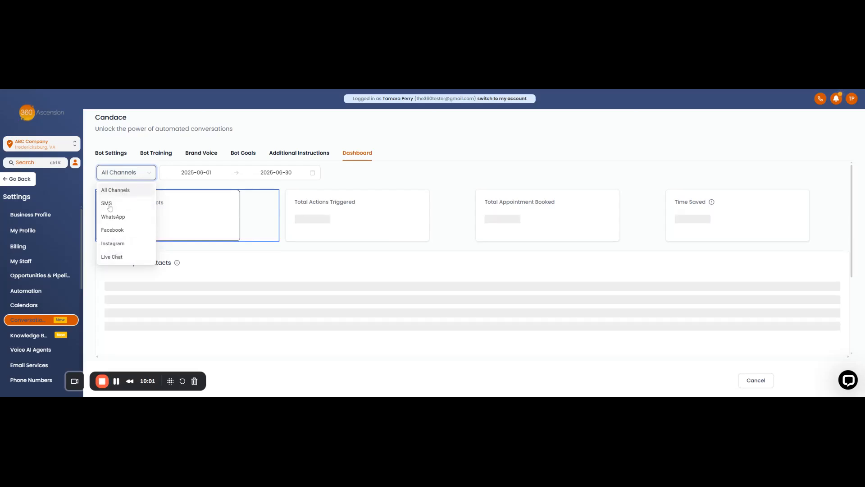
{"action": "left_click", "coordinate": [128, 180]}
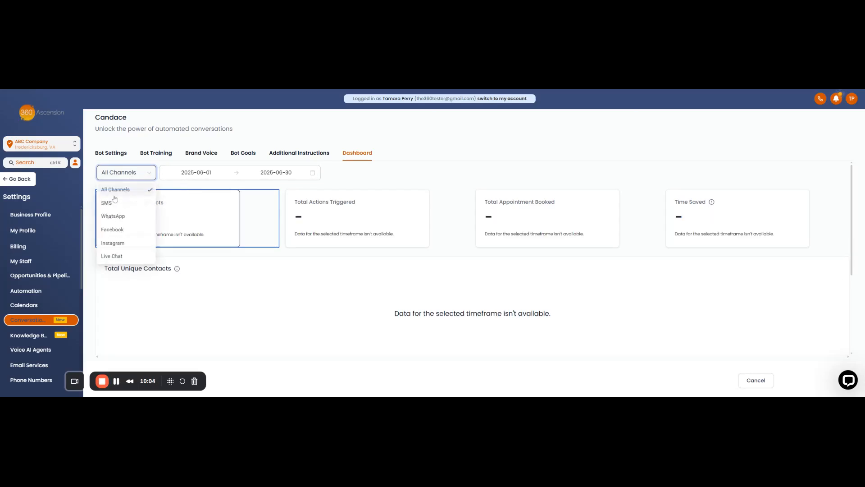
{"action": "left_click", "coordinate": [185, 187]}
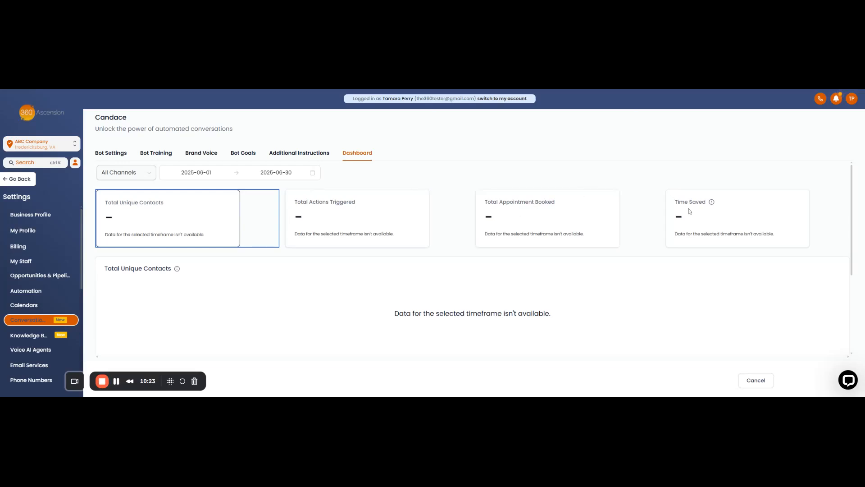
- Examine the Total Unique Contacts metrics, including total messages and average messages per contact
{"action": "scroll", "coordinate": [125, 237], "scroll_direction": "down", "scroll_amount": 2}
{"action": "scroll", "coordinate": [125, 238], "scroll_direction": "down", "scroll_amount": 1}
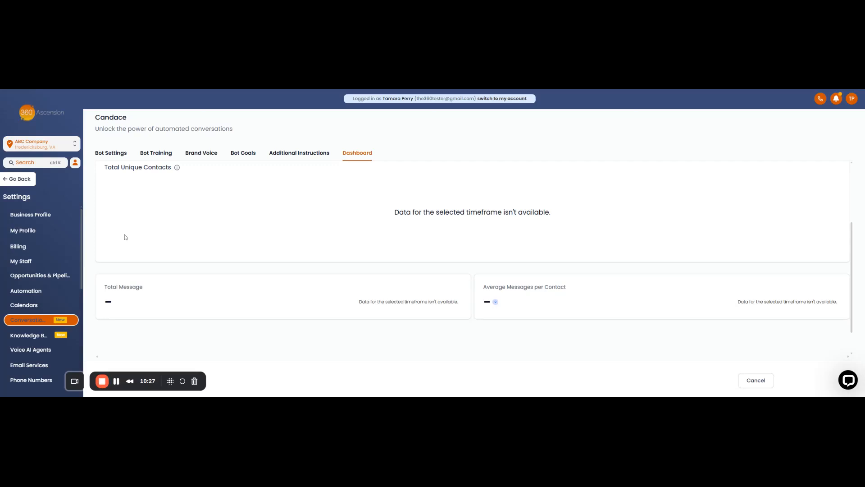
{"action": "scroll", "coordinate": [158, 253], "scroll_direction": "down", "scroll_amount": 1}
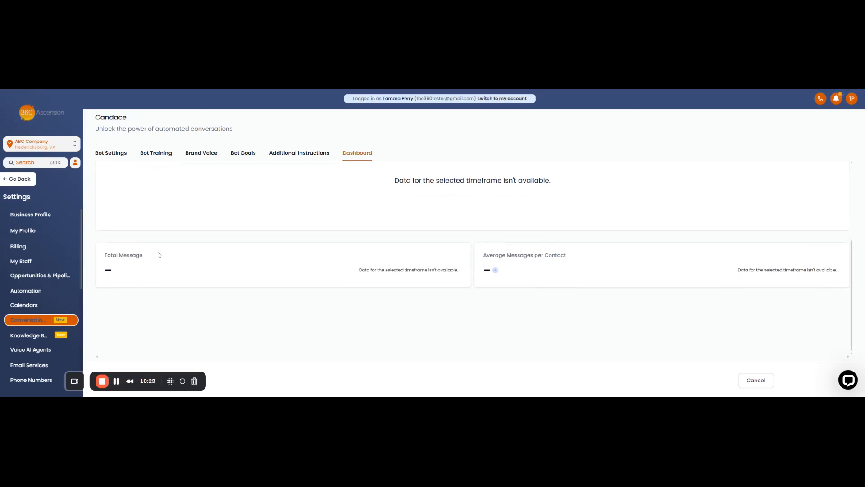
{"action": "scroll", "coordinate": [158, 252], "scroll_direction": "up", "scroll_amount": 2}
{"action": "scroll", "coordinate": [159, 226], "scroll_direction": "up", "scroll_amount": 2}
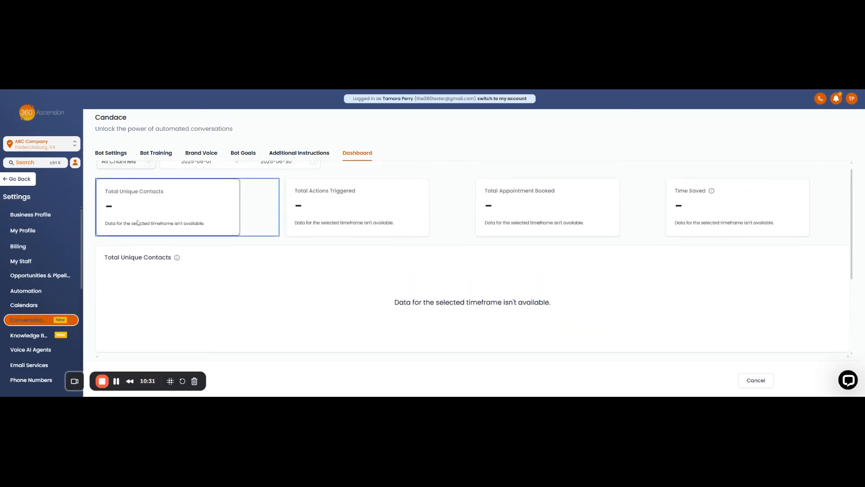
- View the Total Actions Triggered metrics and return to the message figures under Total Unique Contacts
{"action": "left_click", "coordinate": [337, 225]}
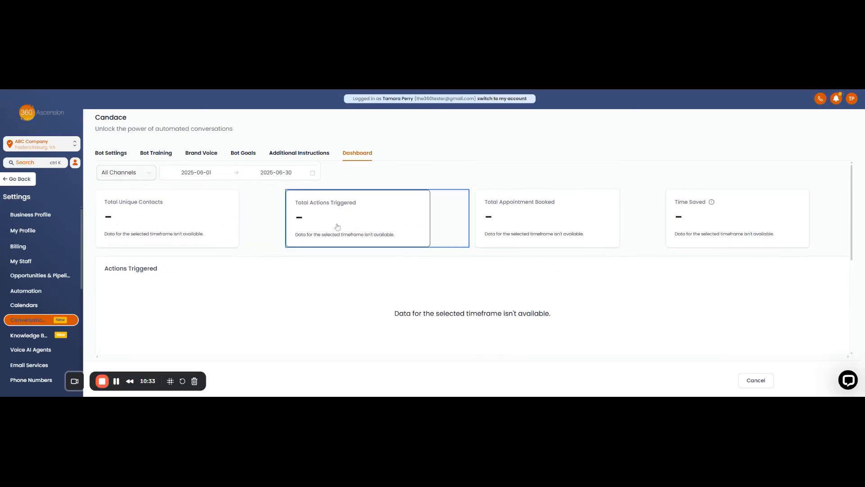
{"action": "scroll", "coordinate": [359, 291], "scroll_direction": "down", "scroll_amount": 3}
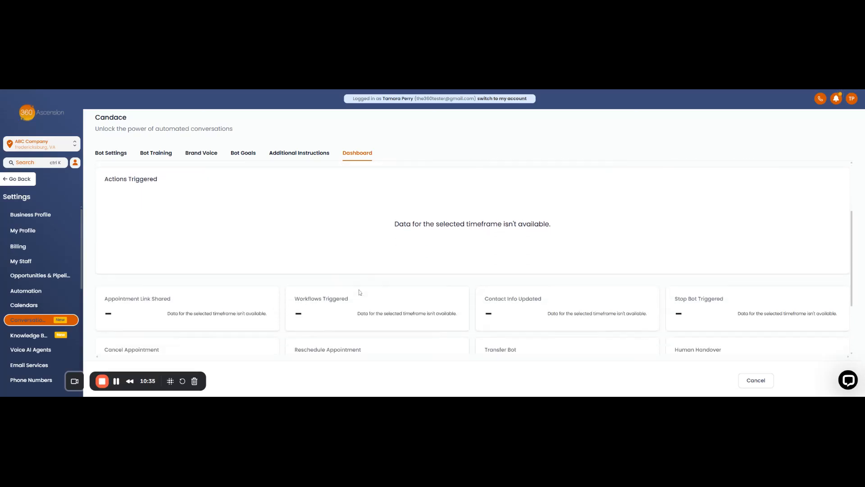
{"action": "scroll", "coordinate": [257, 275], "scroll_direction": "up", "scroll_amount": 3}
{"action": "left_click", "coordinate": [163, 227]}
{"action": "scroll", "coordinate": [207, 241], "scroll_direction": "down", "scroll_amount": 4}
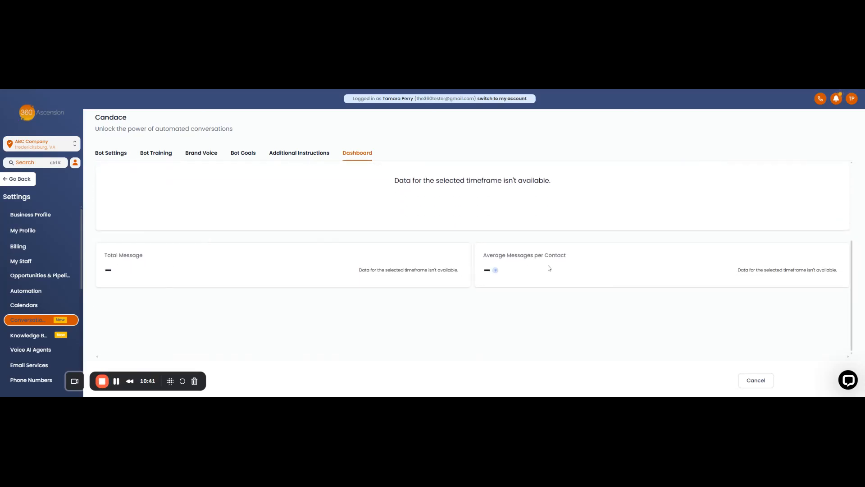
{"action": "scroll", "coordinate": [453, 297], "scroll_direction": "up", "scroll_amount": 4}
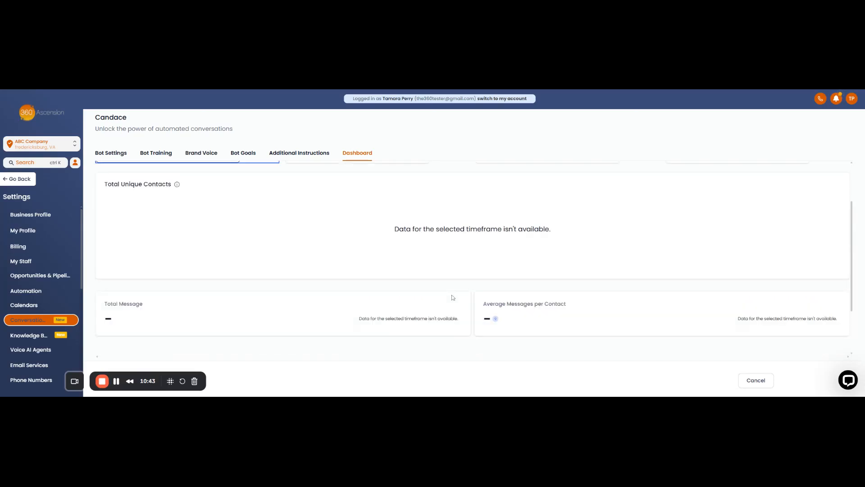
- Examine each action metric under Total Actions Triggered, from shared appointment links to human handover
{"action": "left_click", "coordinate": [415, 238]}
{"action": "scroll", "coordinate": [255, 281], "scroll_direction": "down", "scroll_amount": 4}
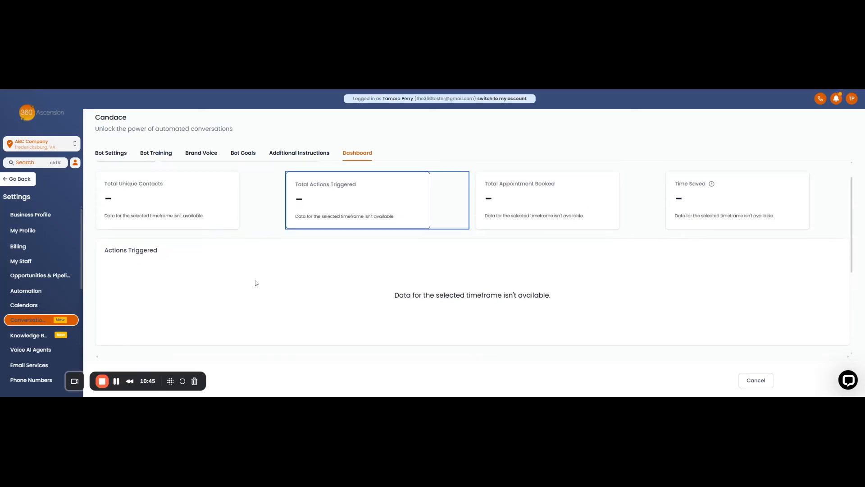
{"action": "scroll", "coordinate": [256, 283], "scroll_direction": "up", "scroll_amount": 1}
{"action": "scroll", "coordinate": [458, 282], "scroll_direction": "down", "scroll_amount": 2}
{"action": "scroll", "coordinate": [458, 282], "scroll_direction": "down", "scroll_amount": 1}
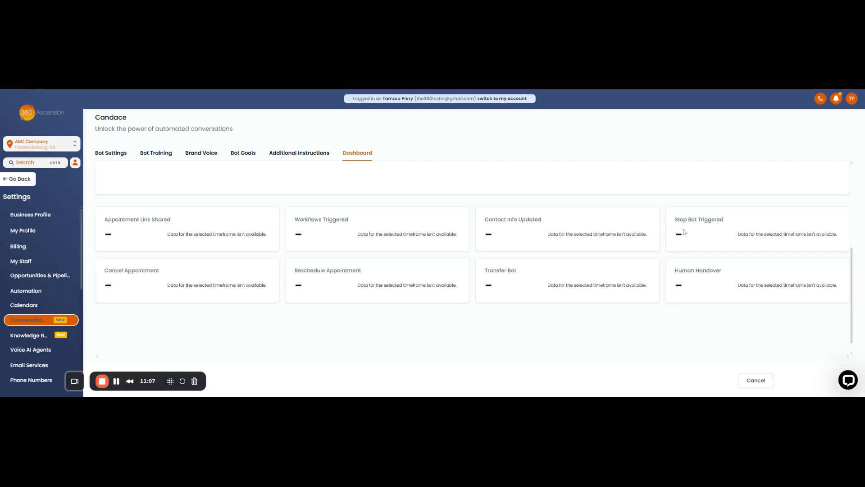
{"action": "scroll", "coordinate": [213, 248], "scroll_direction": "up", "scroll_amount": 3}
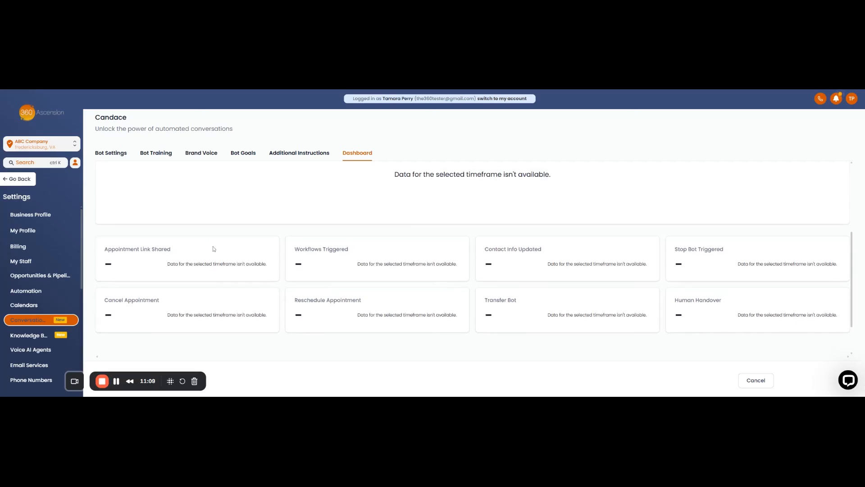
- View the Total Appointment Booked metric and its chart area on the dashboard
{"action": "scroll", "coordinate": [214, 249], "scroll_direction": "up", "scroll_amount": 3}
{"action": "left_click", "coordinate": [570, 218]}
{"action": "scroll", "coordinate": [370, 249], "scroll_direction": "down", "scroll_amount": 2}
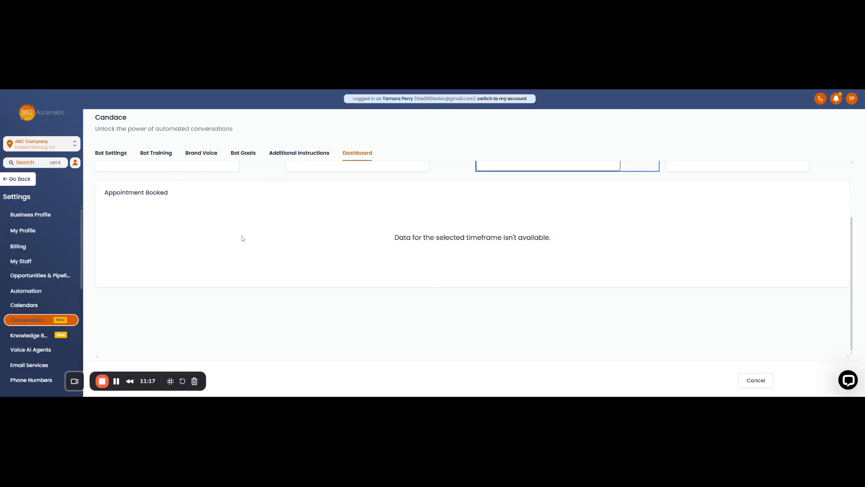
{"action": "scroll", "coordinate": [743, 229], "scroll_direction": "up", "scroll_amount": 2}
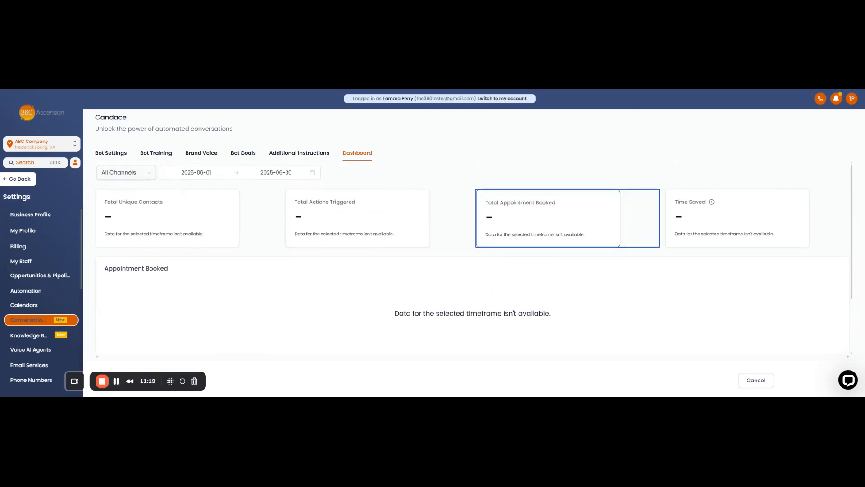